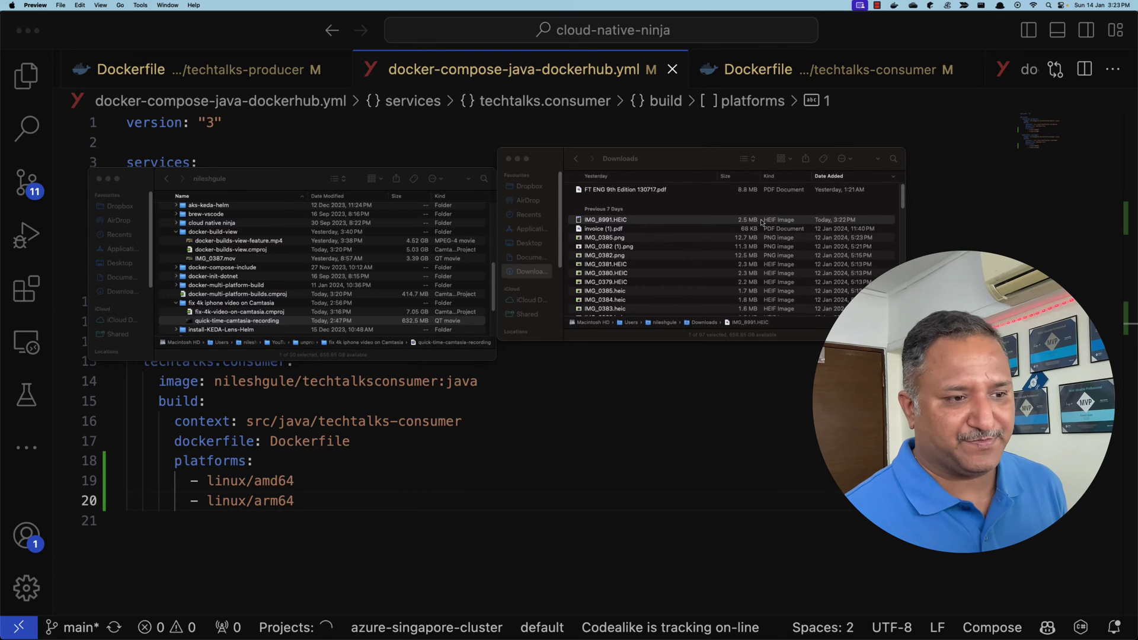
Step: Open IMG_8991.HEIC from the Downloads folder to view the photo, and close its preview
double_click(606, 220)
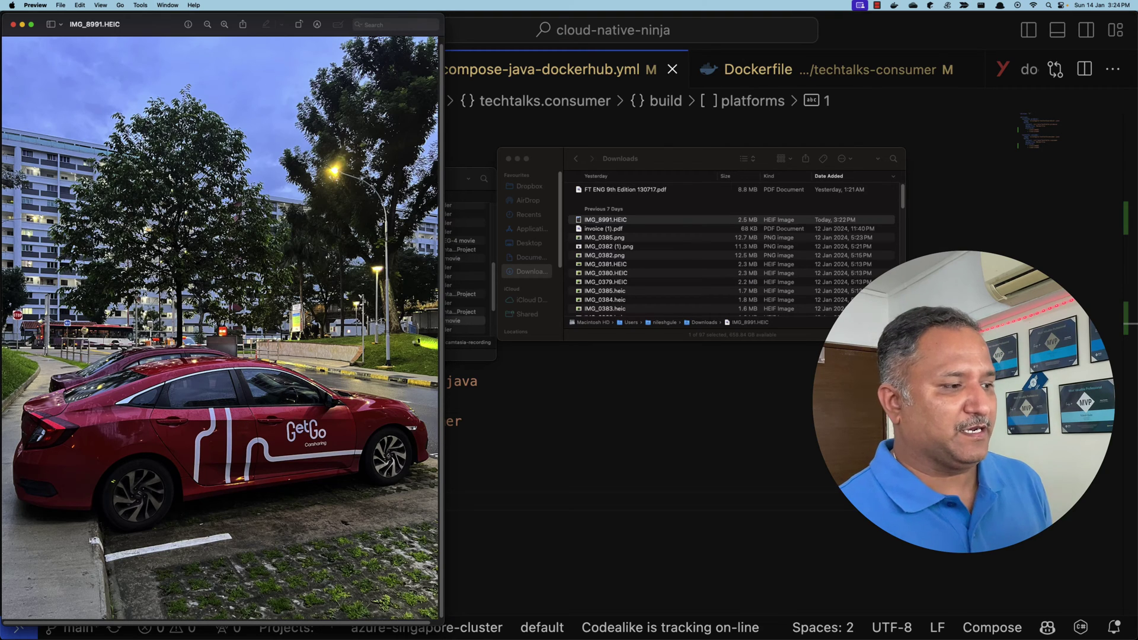
left_click(12, 25)
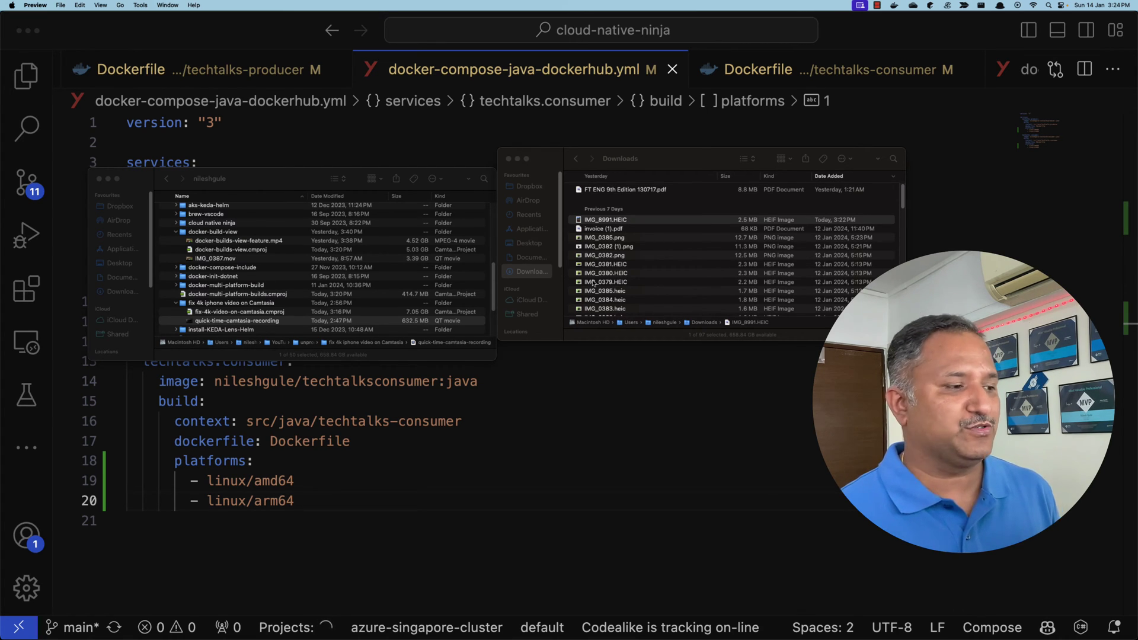
Step: Switch to Photos, showing the import view of the connected iPhone
key("super+Tab")
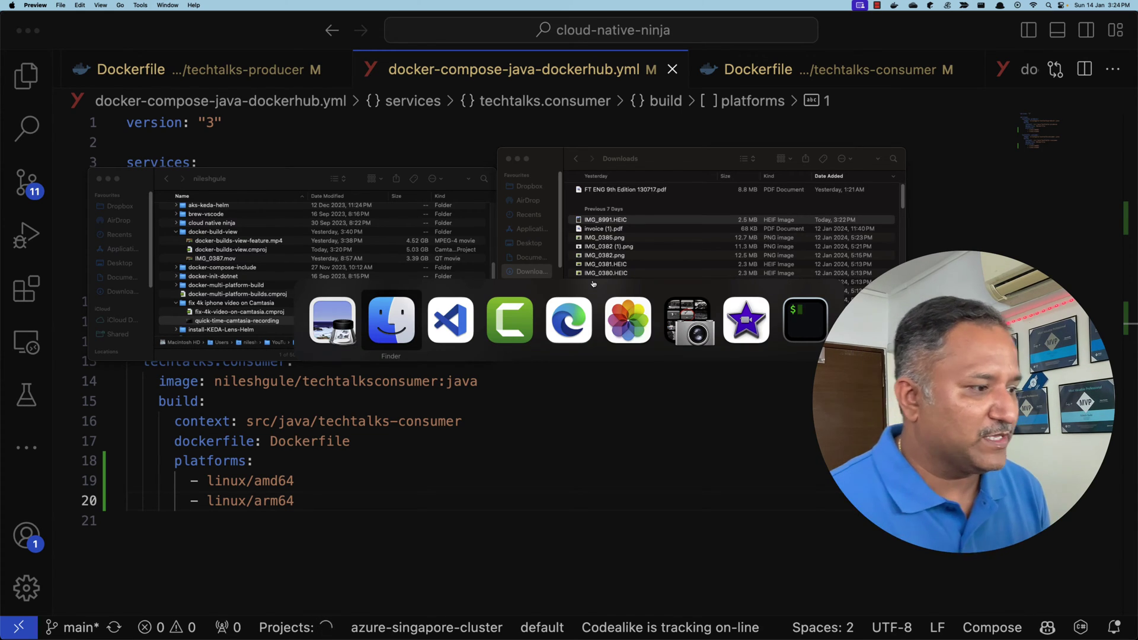
key("super+Tab")
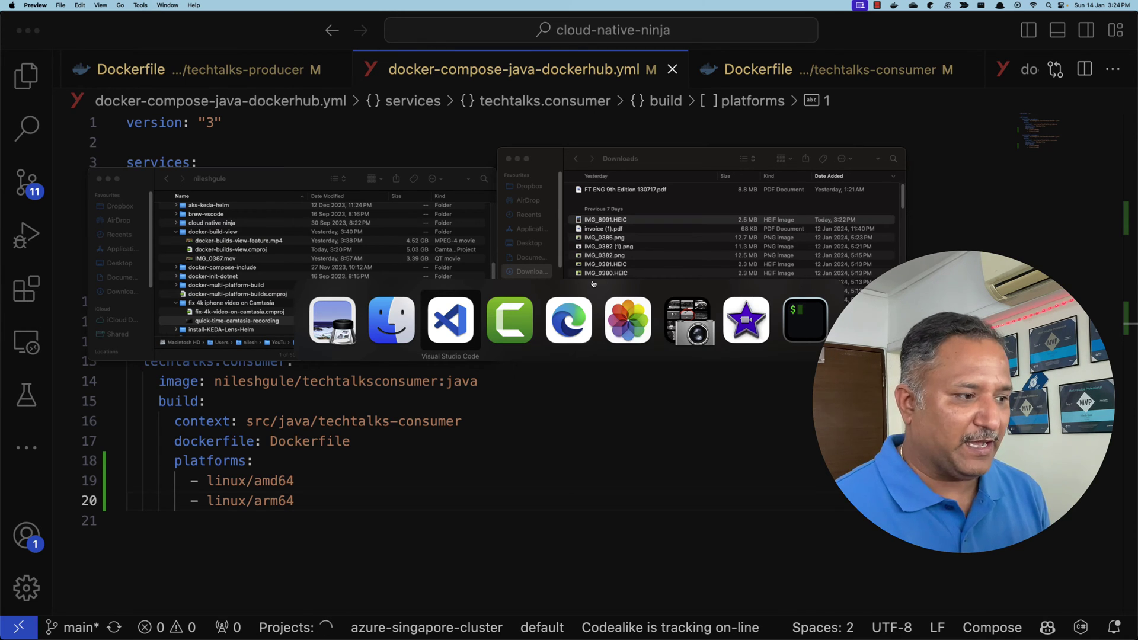
key("super+Tab")
key("super+Tab")
key("super+Tab")
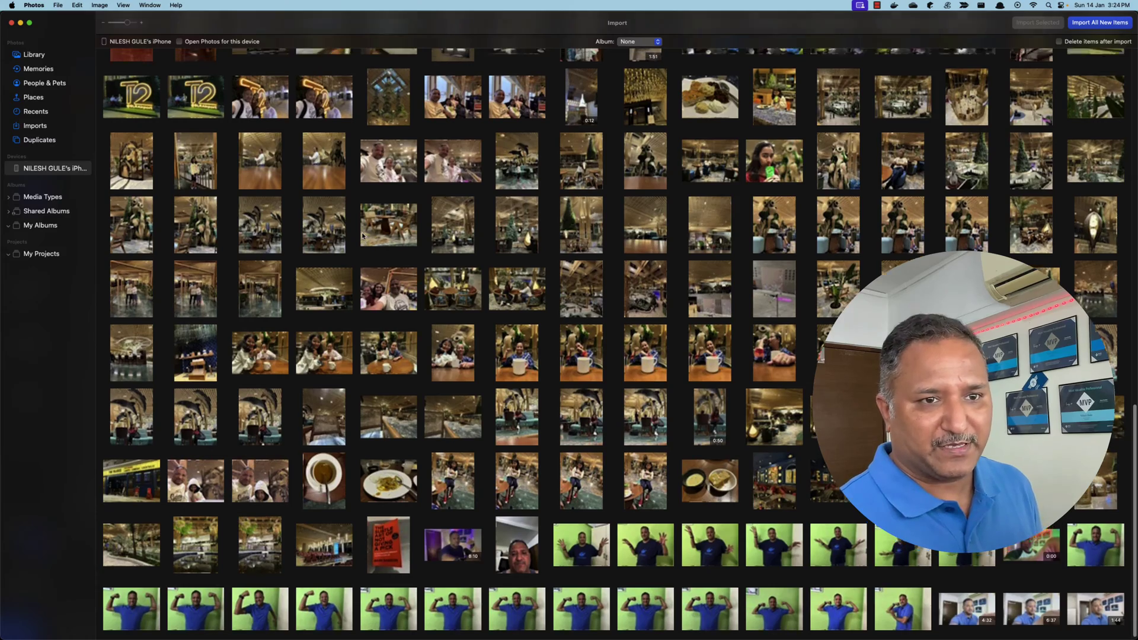
Step: Import the last two green-wall photos, just before the final three videos, from the iPhone into the photo library
scroll(363, 237, "up", 5)
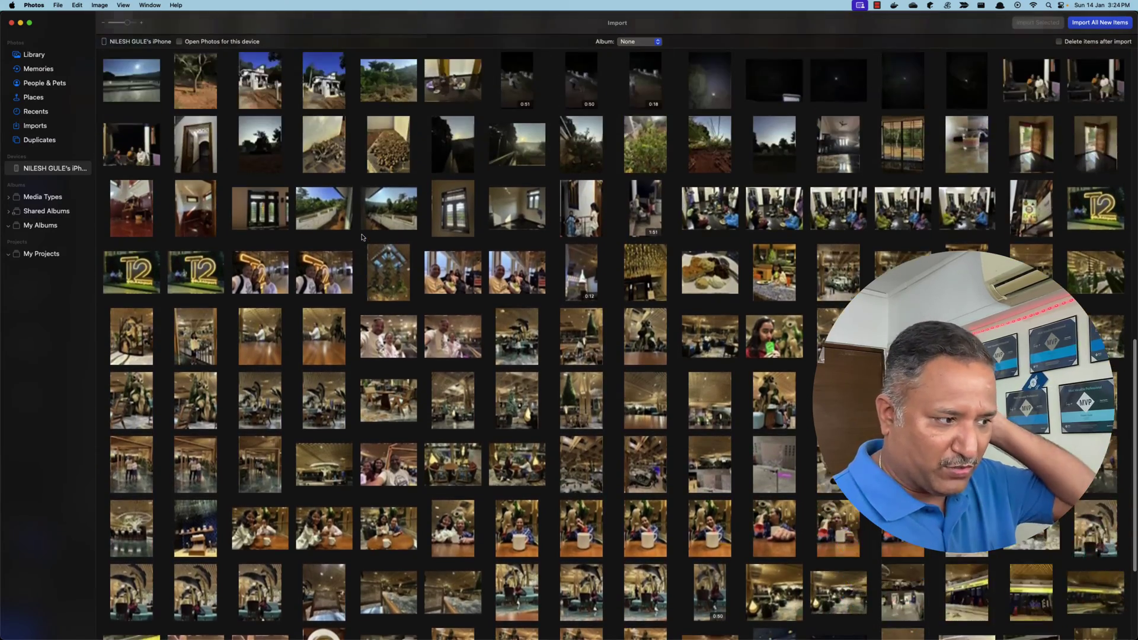
scroll(362, 237, "up", 10)
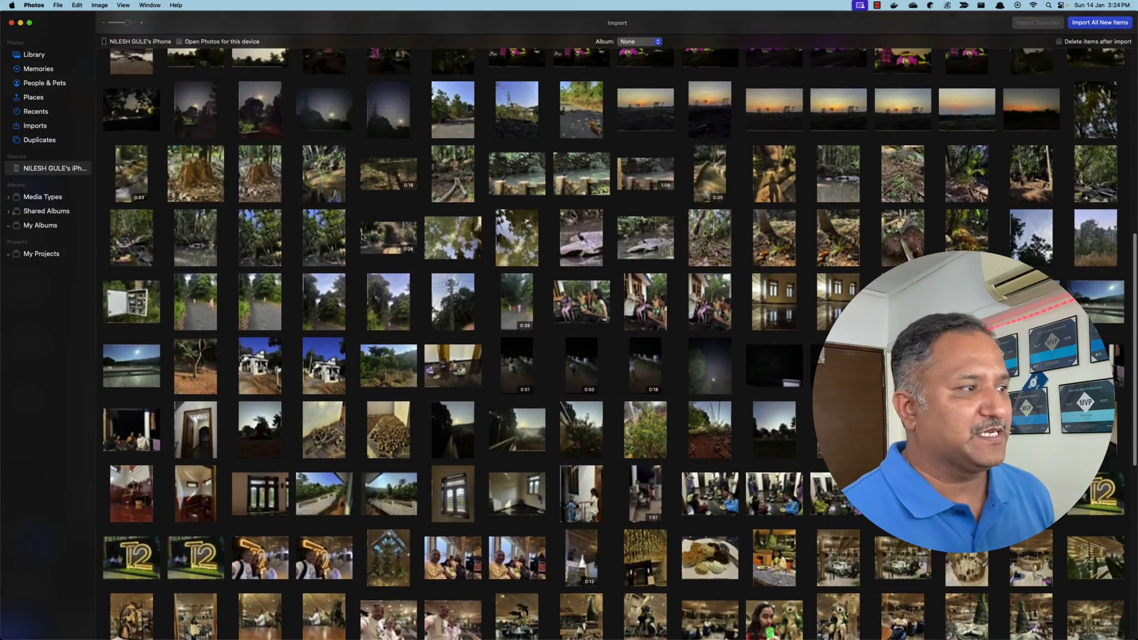
scroll(365, 239, "down", 15)
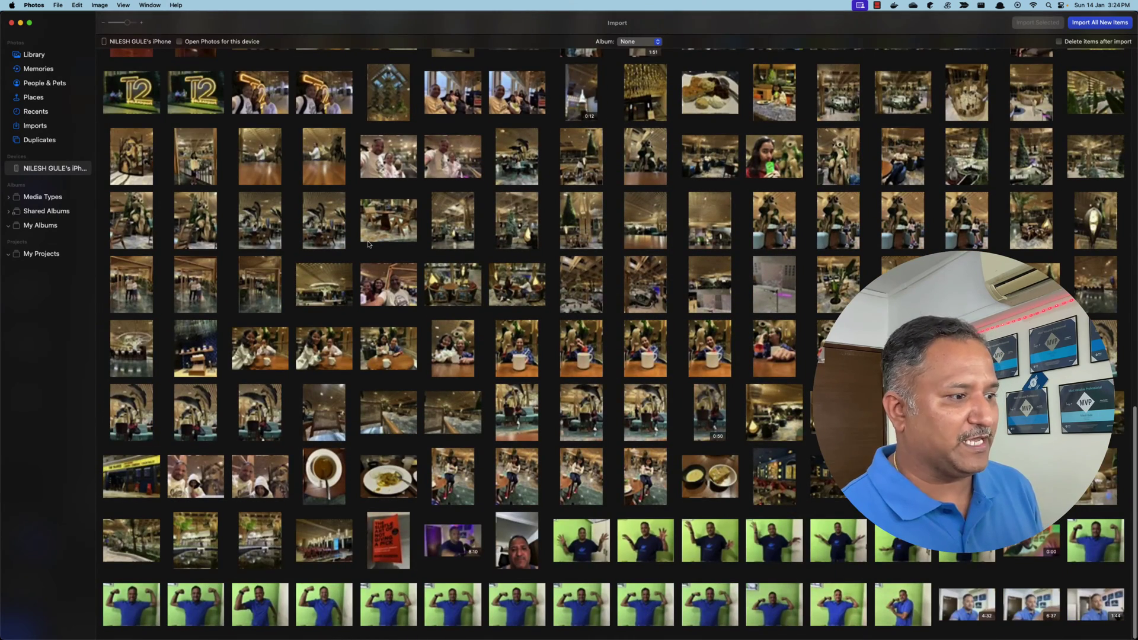
left_click(839, 603)
left_click(874, 613, "super")
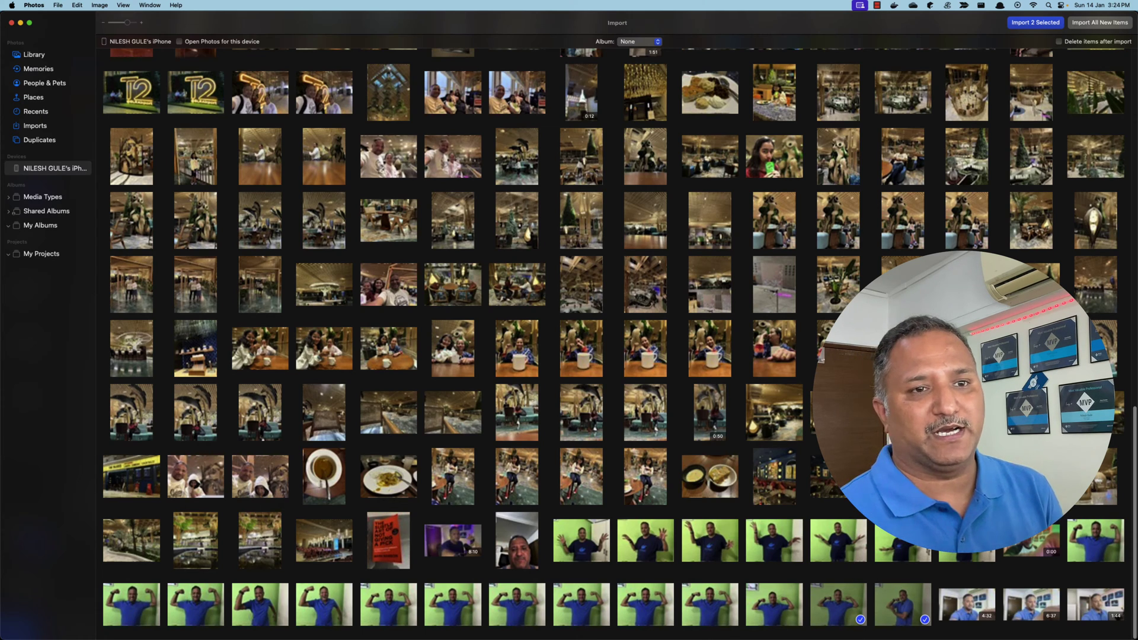
left_click(1026, 25)
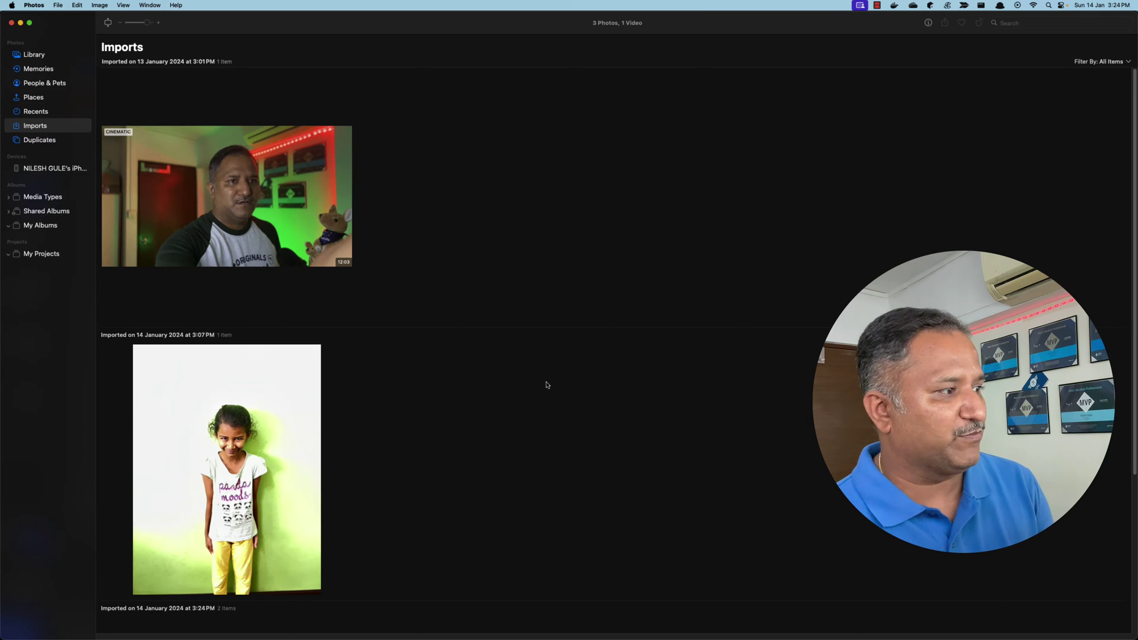
Step: Review the newly imported photos at the end of the Imports collection
scroll(531, 460, "down", 3)
scroll(530, 454, "down", 3)
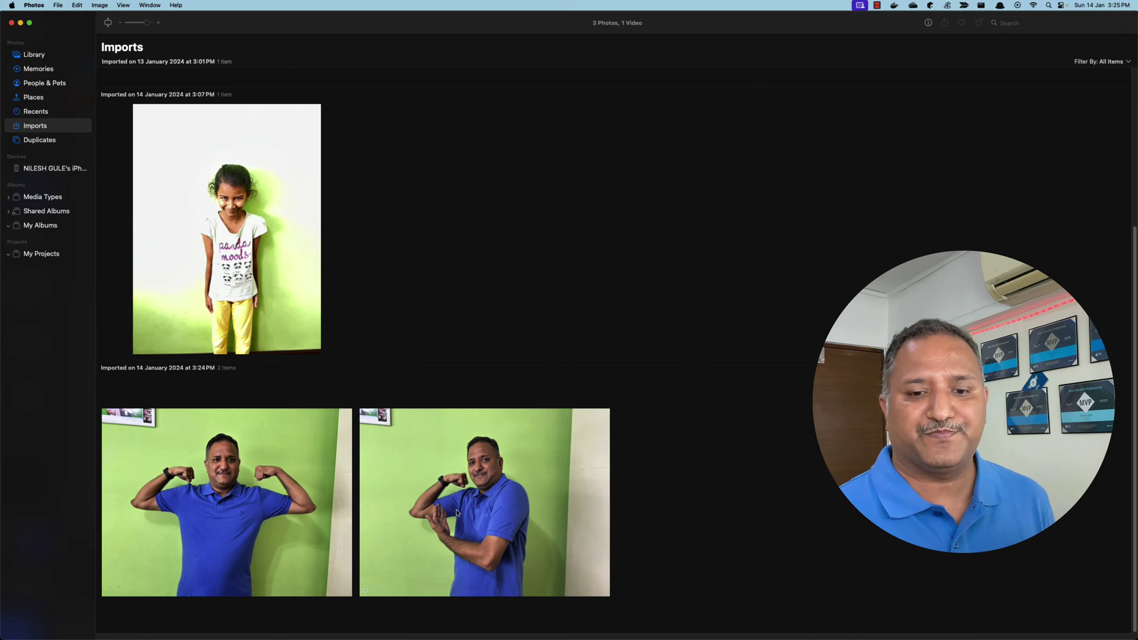
scroll(593, 364, "up", 5)
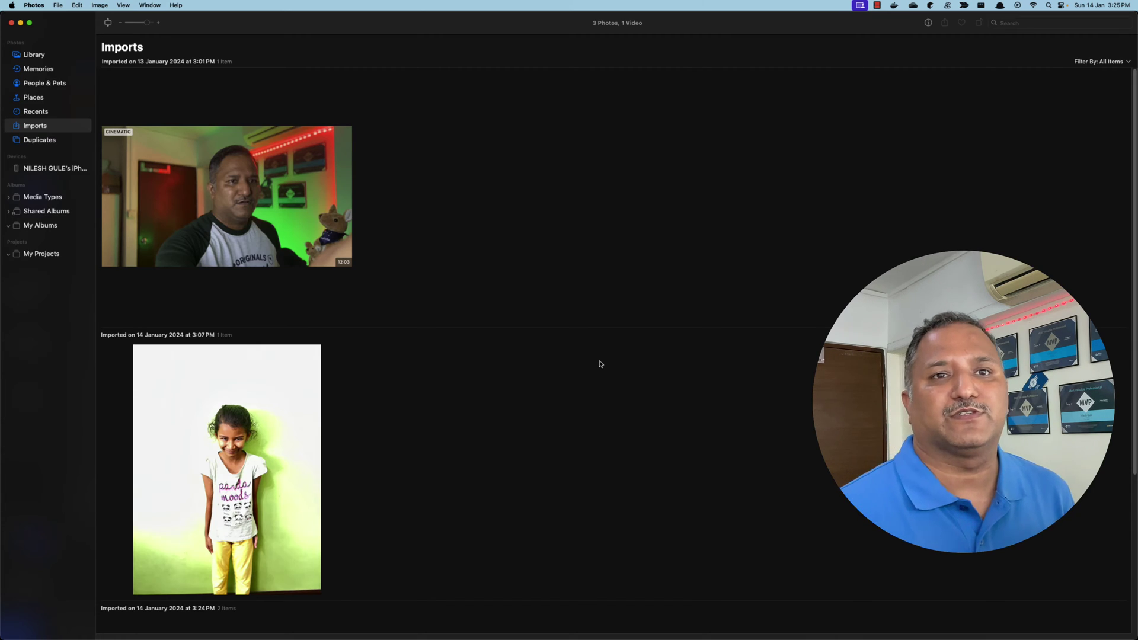
Step: Switch to Image Capture, showing the files on the connected iPhone
key("super+Tab")
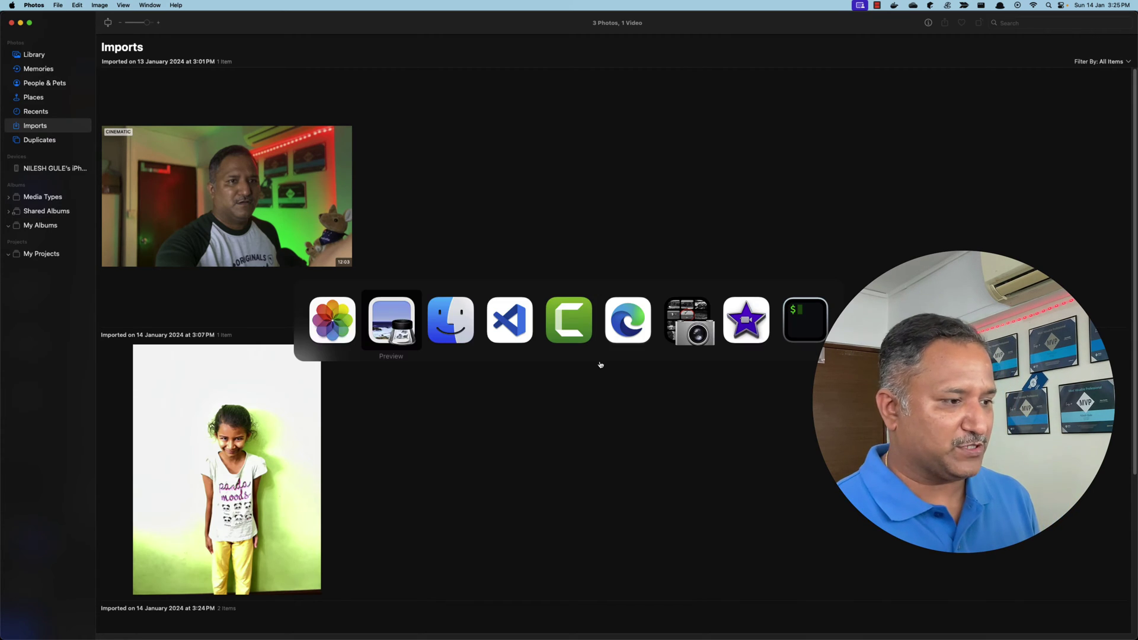
key("super+Tab")
key("super+Tab")
key("super+Tab")
key("super+Tab")
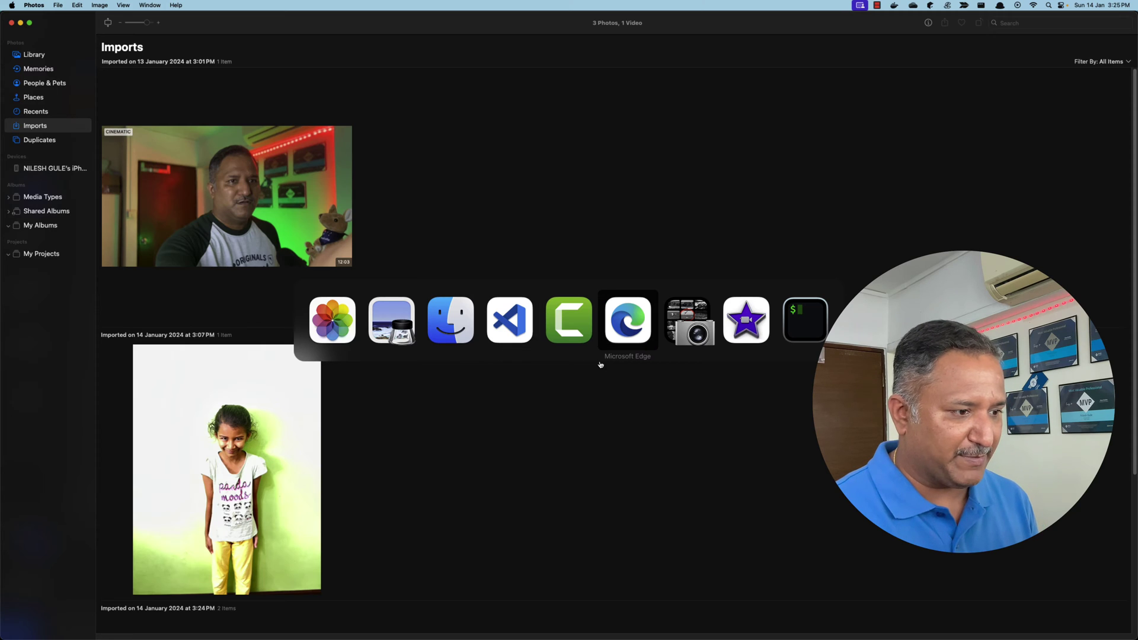
key("super+Tab")
key("super+Tab")
key("super+shift+Tab")
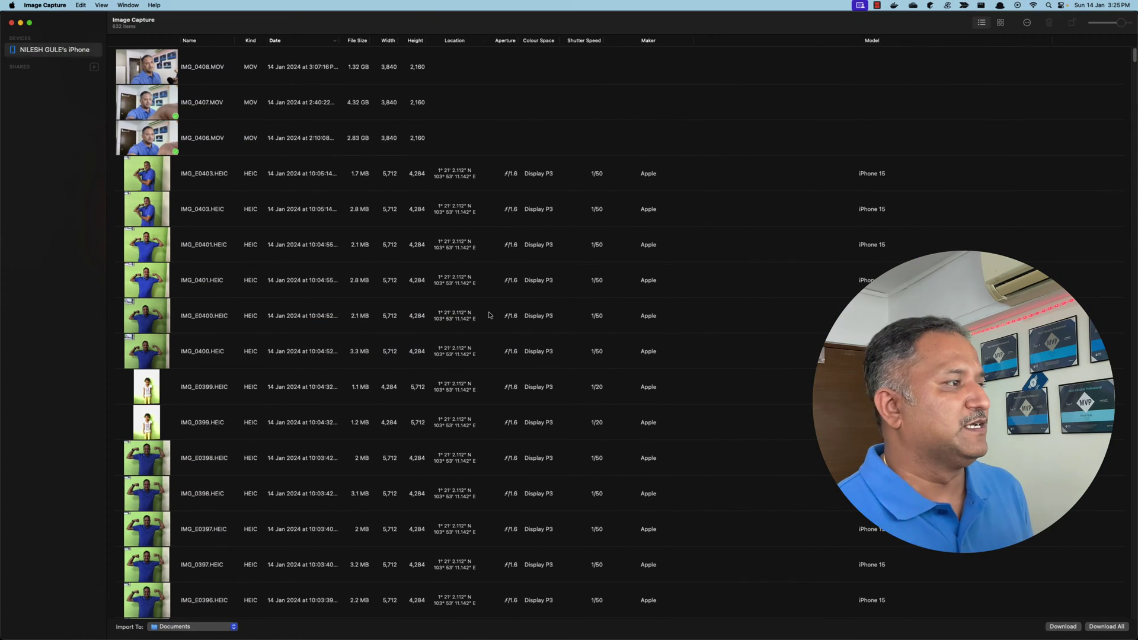
Step: Select IMG_E0403.HEIC and IMG_0403.HEIC on the iPhone and download them to the Documents folder
scroll(489, 315, "down", 2)
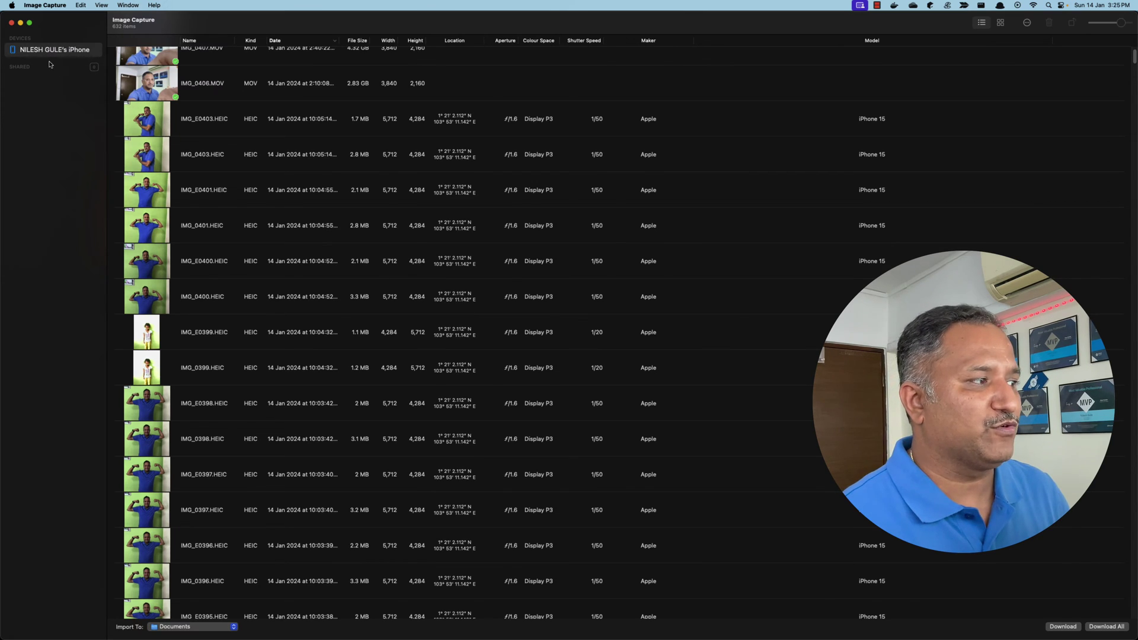
scroll(296, 237, "up", 2)
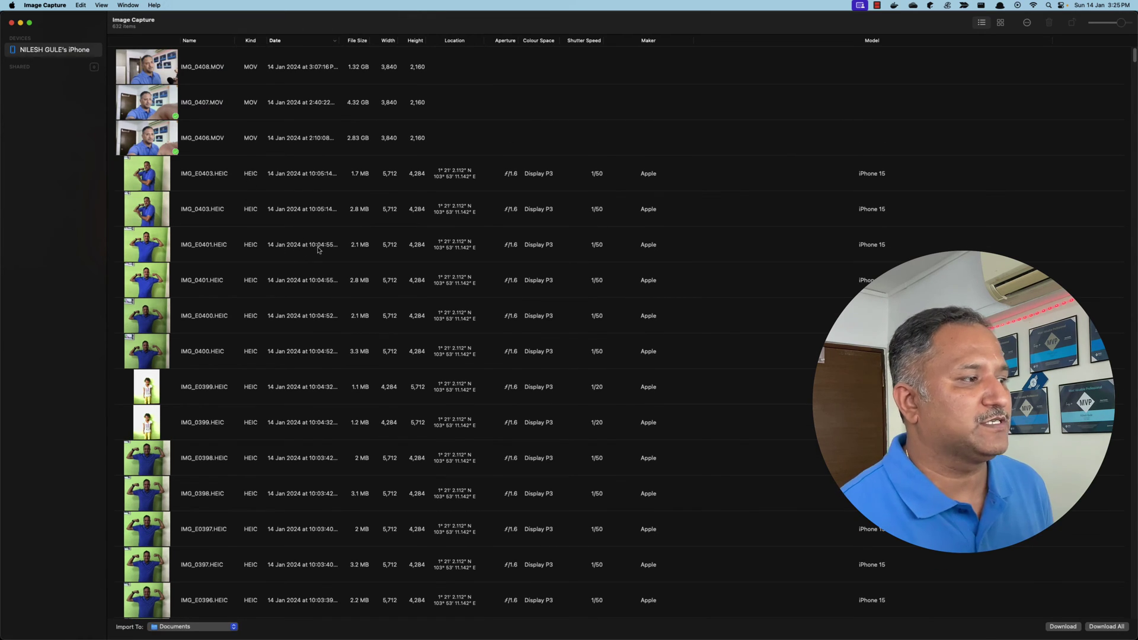
left_click(199, 176)
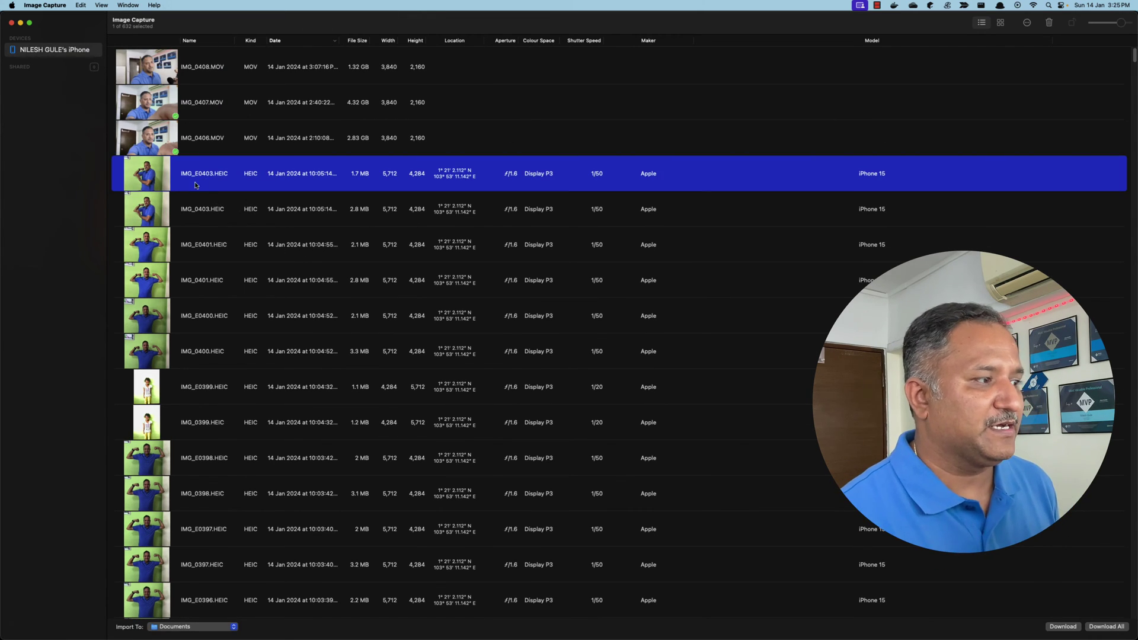
left_click(202, 219, "shift")
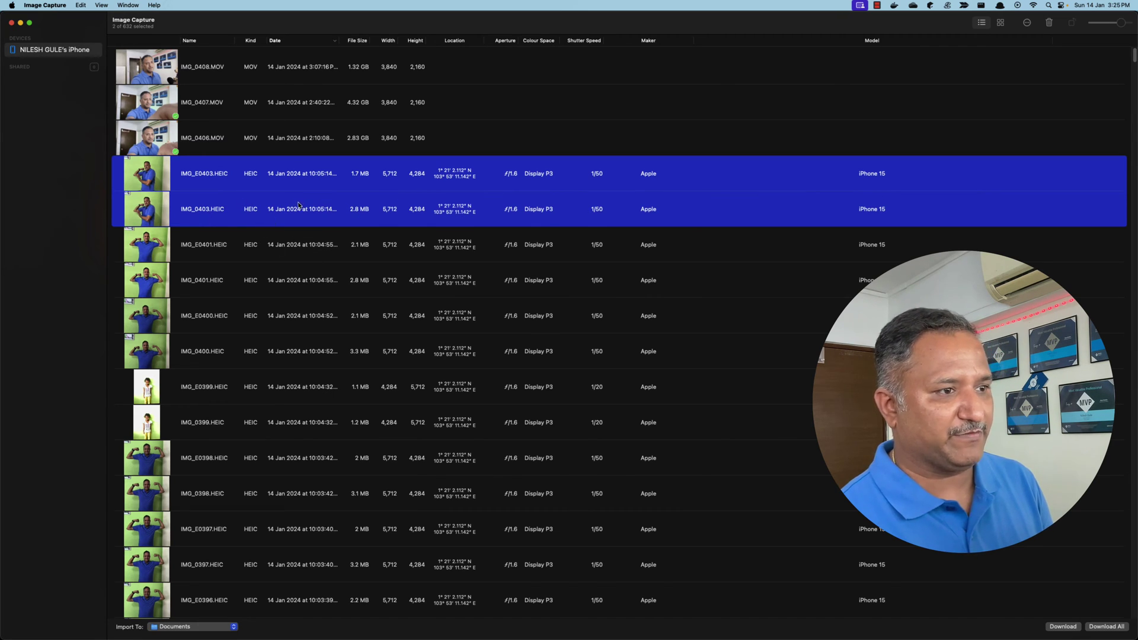
left_click(205, 630)
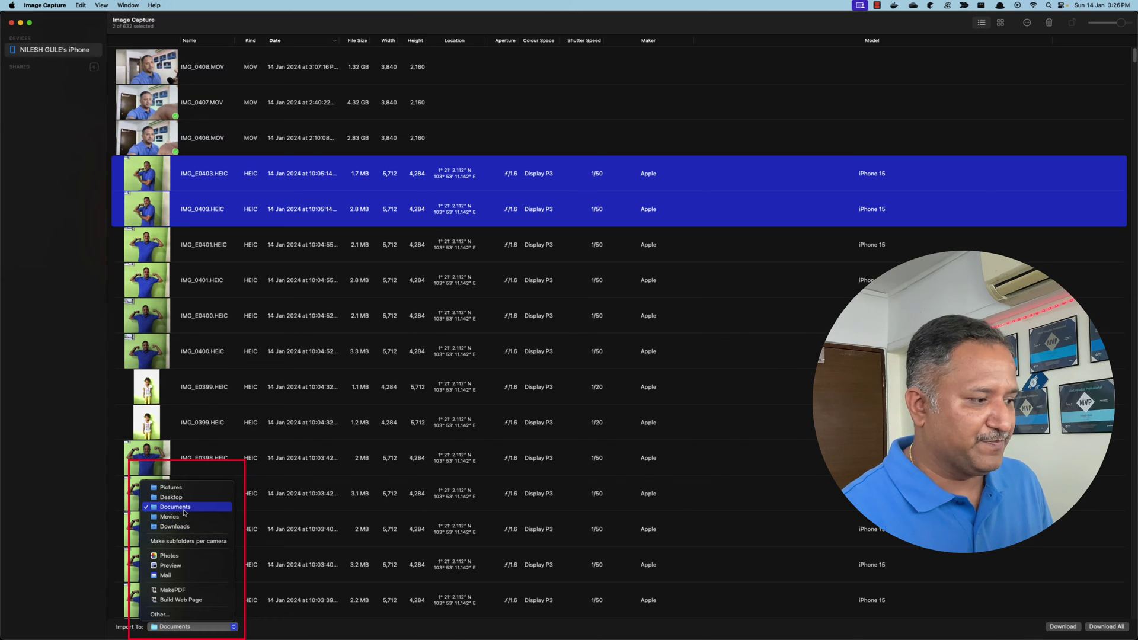
left_click(184, 509)
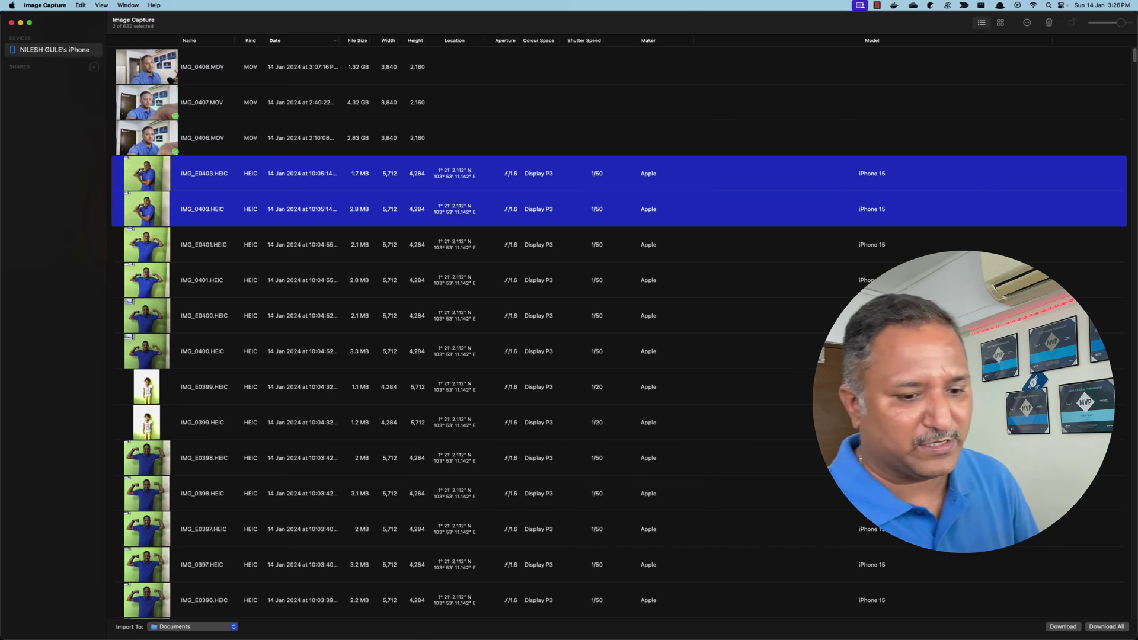
Step: Switch to Finder and check the Documents folder for the downloaded IMG_0403.HEIC and IMG_E0403.HEIC files
key("super+Tab")
key("super+Tab")
key("super+Tab")
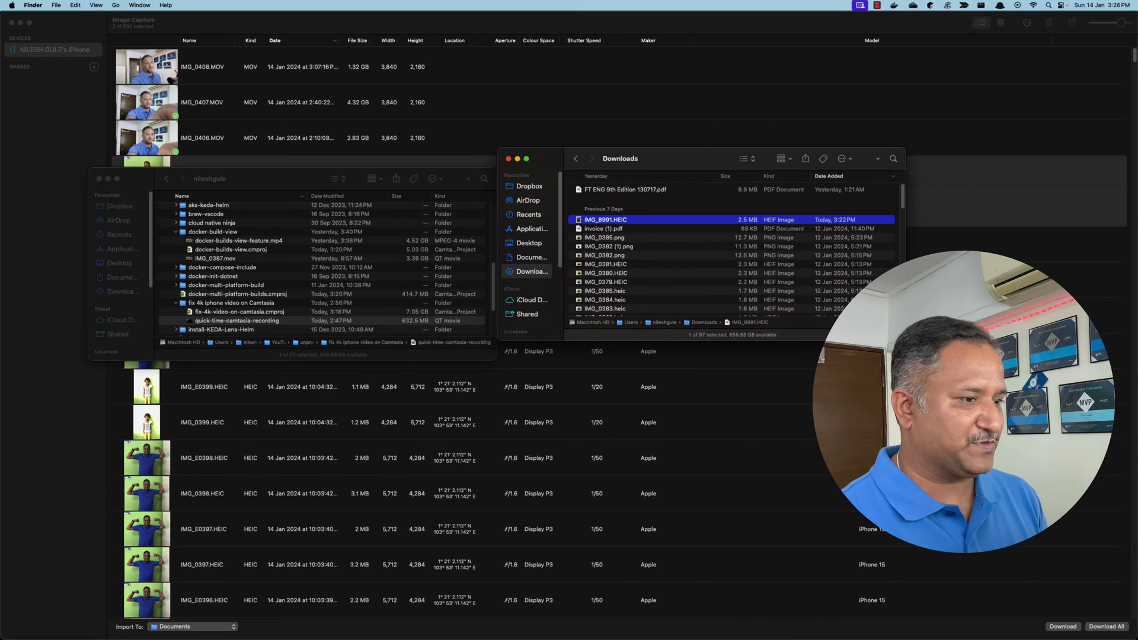
left_click(531, 258)
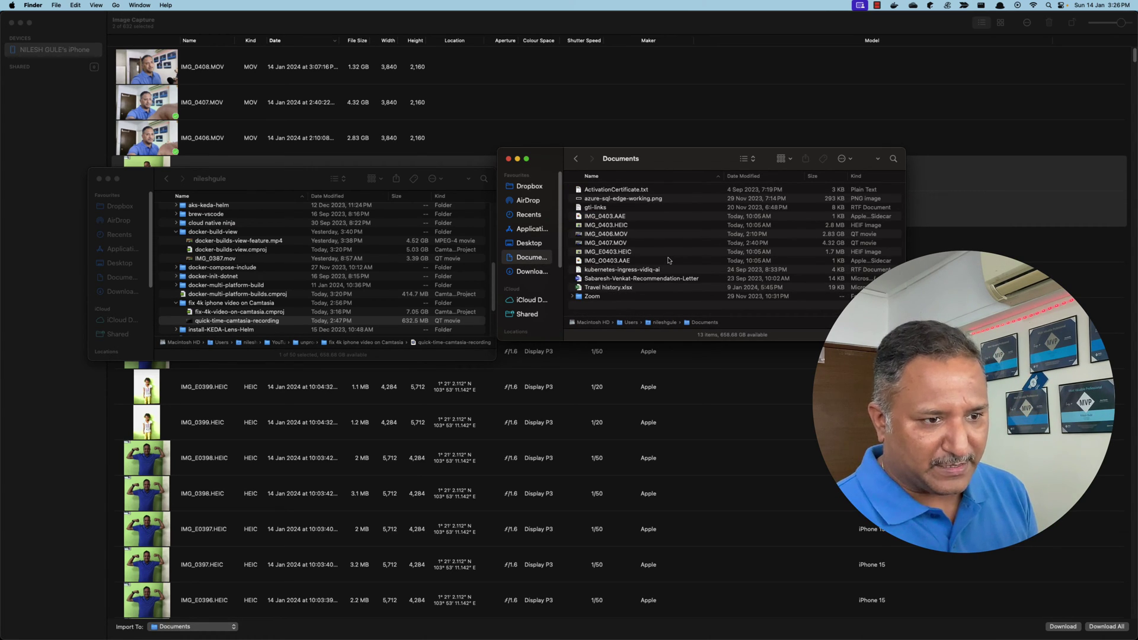
left_click(623, 254)
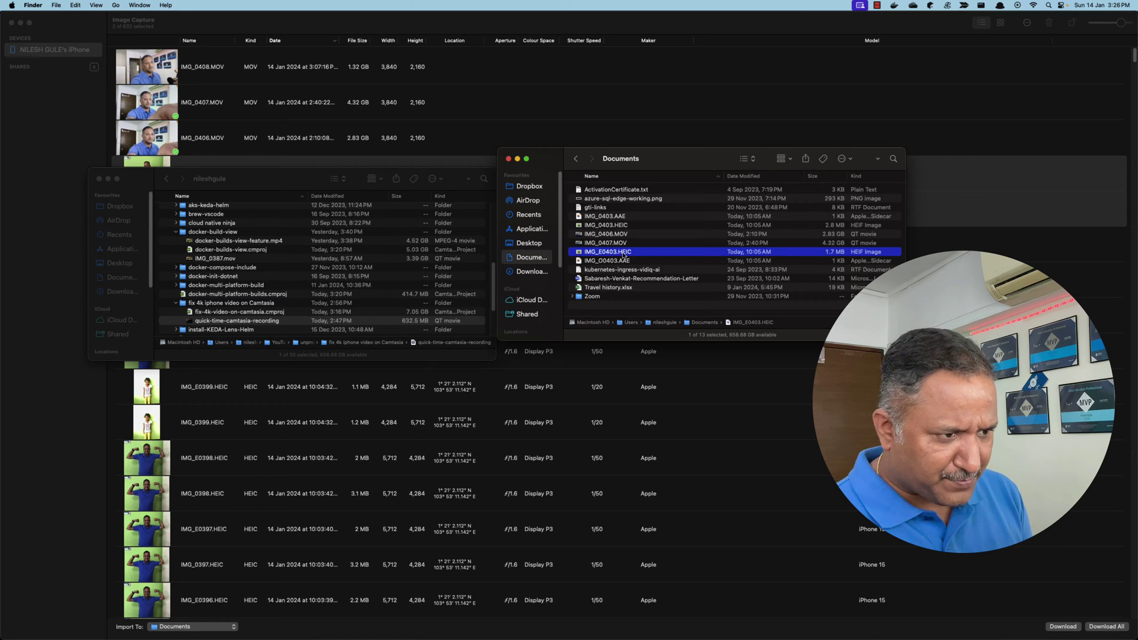
left_click(607, 234)
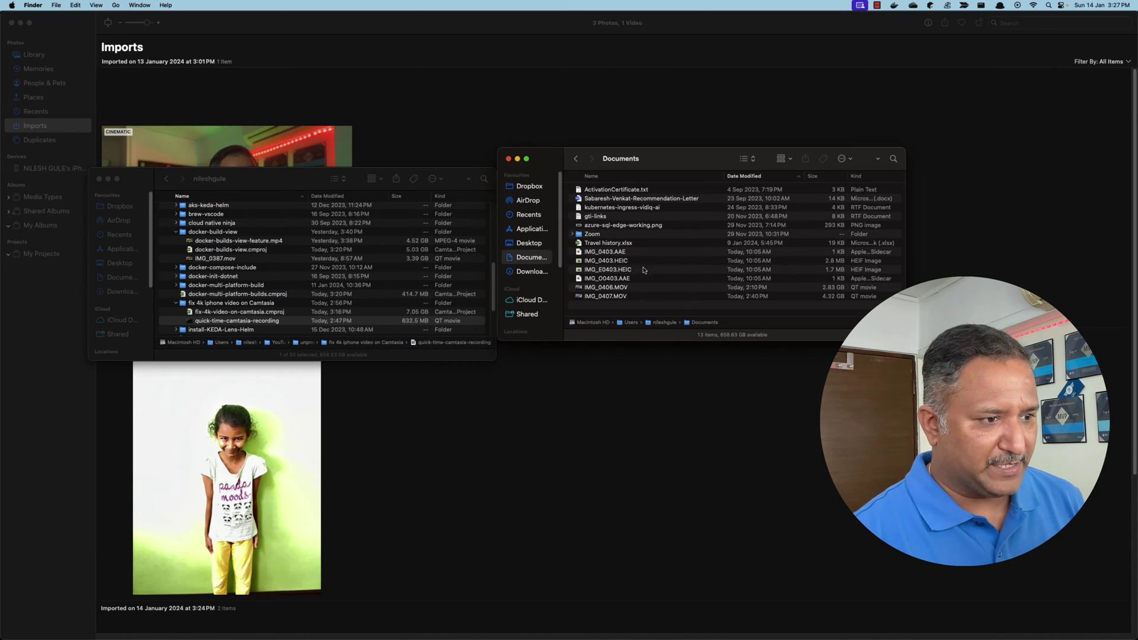
Step: Open IMG_0403.HEIC from the Documents folder to view the photo, and close its preview
left_click(736, 263)
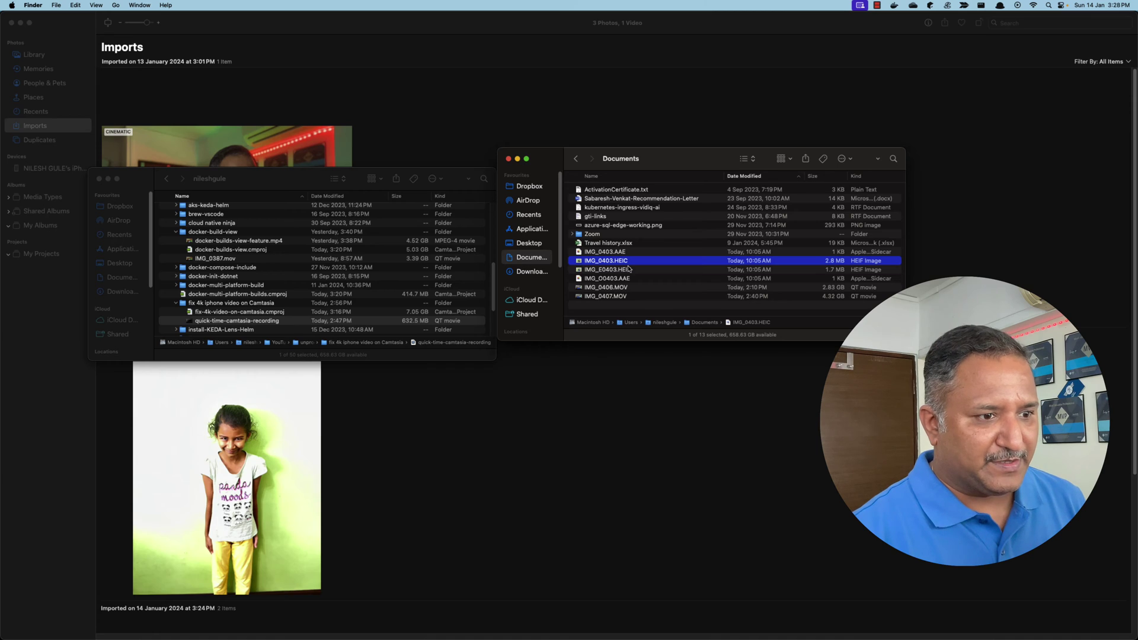
double_click(579, 262)
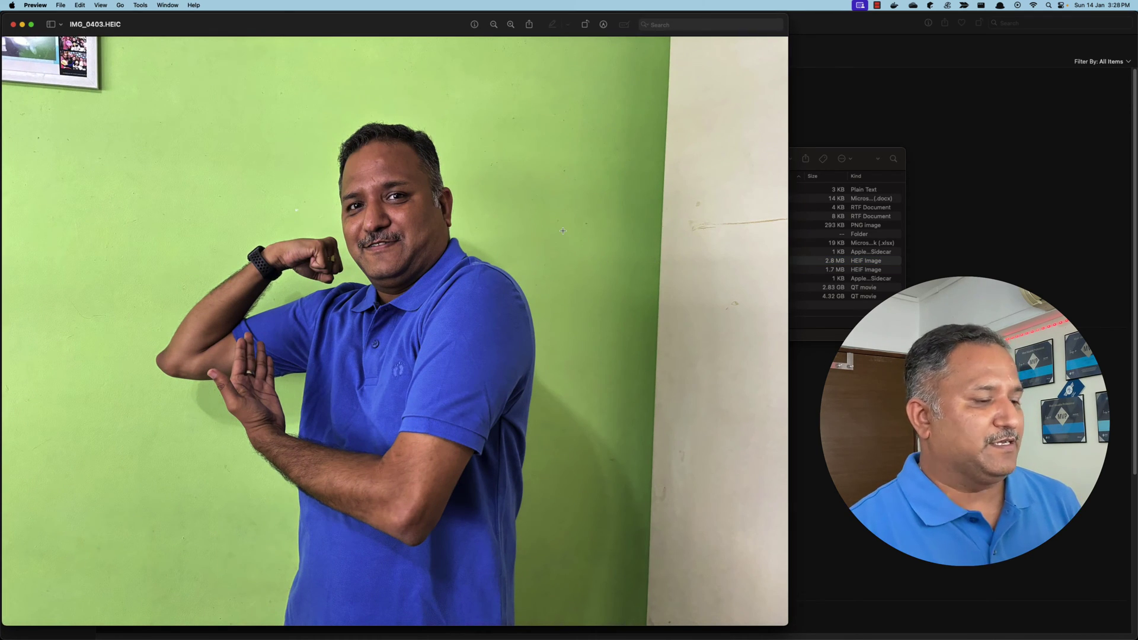
key("super+w")
key("super+Tab")
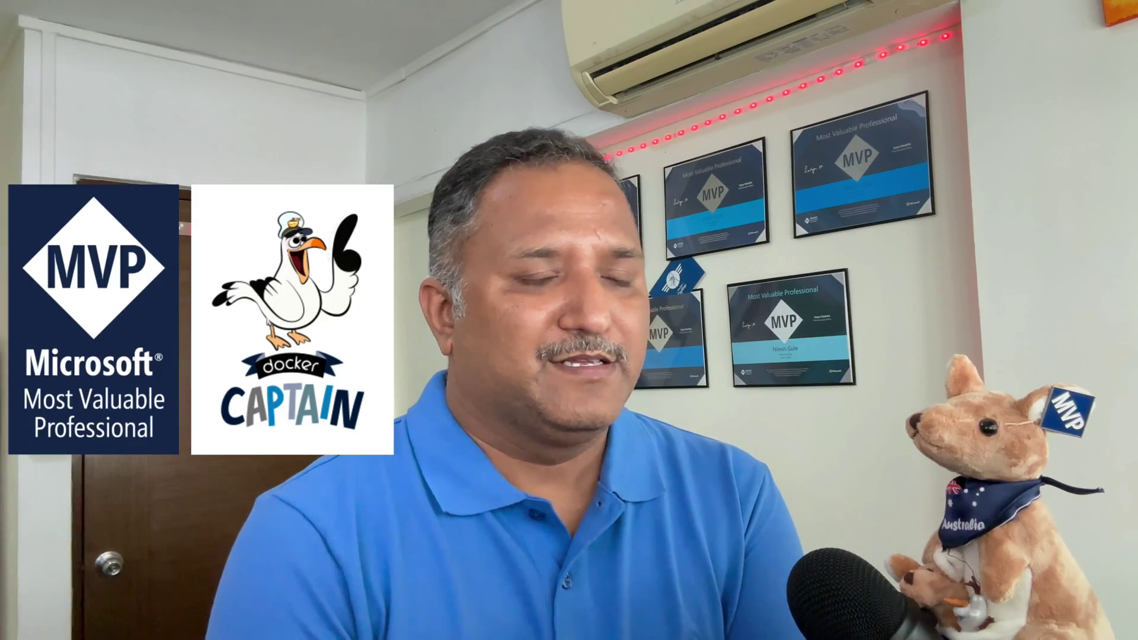